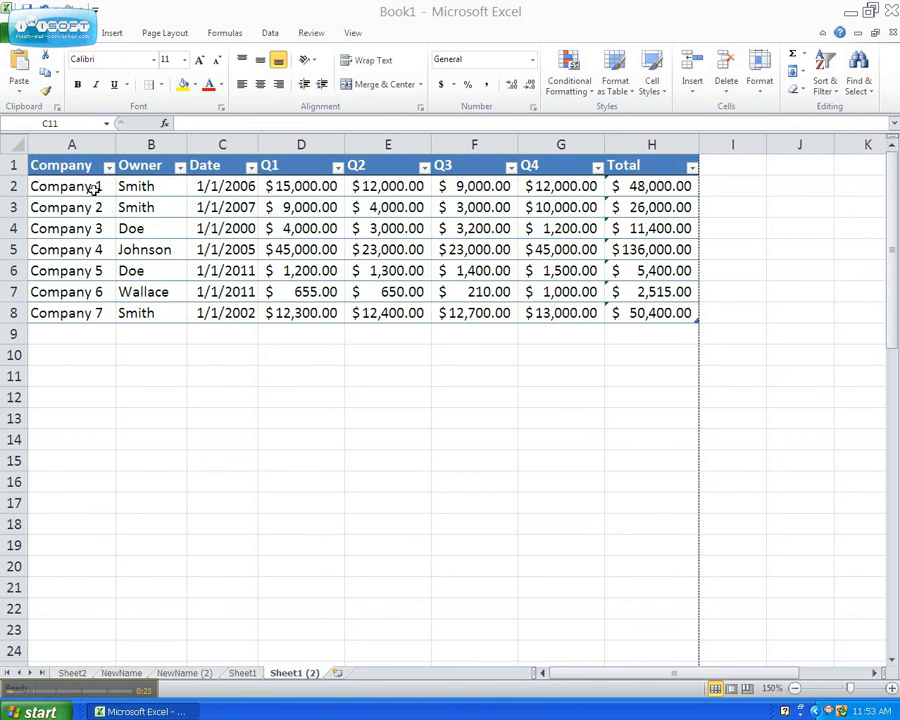
Examine the company records, including their owners and the Q1 through Total amounts.
{"action": "left_click", "coordinate": [60, 187]}
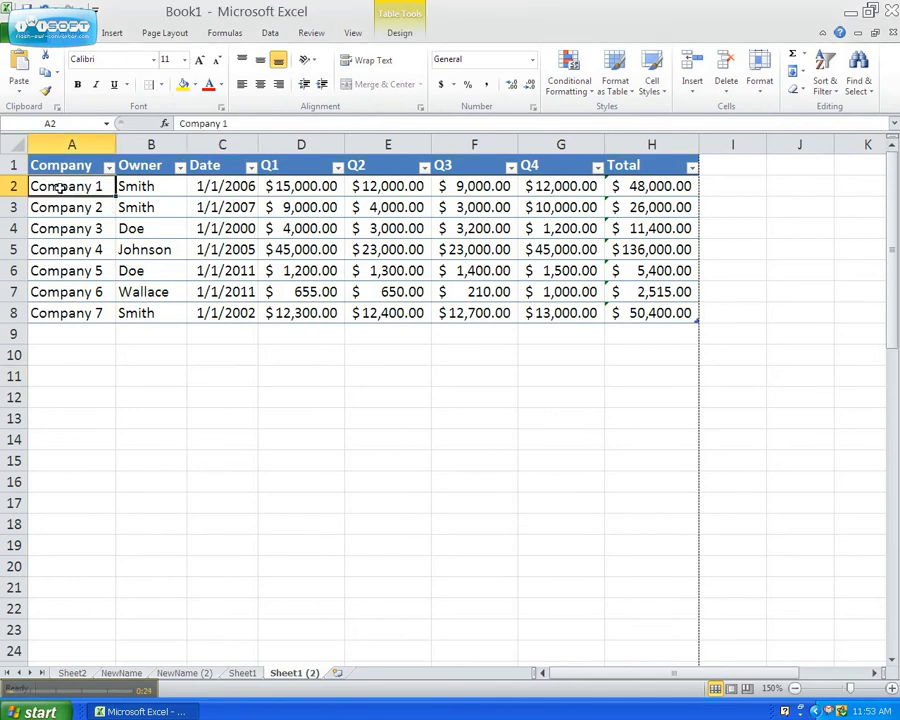
{"action": "left_click_drag", "start_coordinate": [60, 187], "coordinate": [634, 183]}
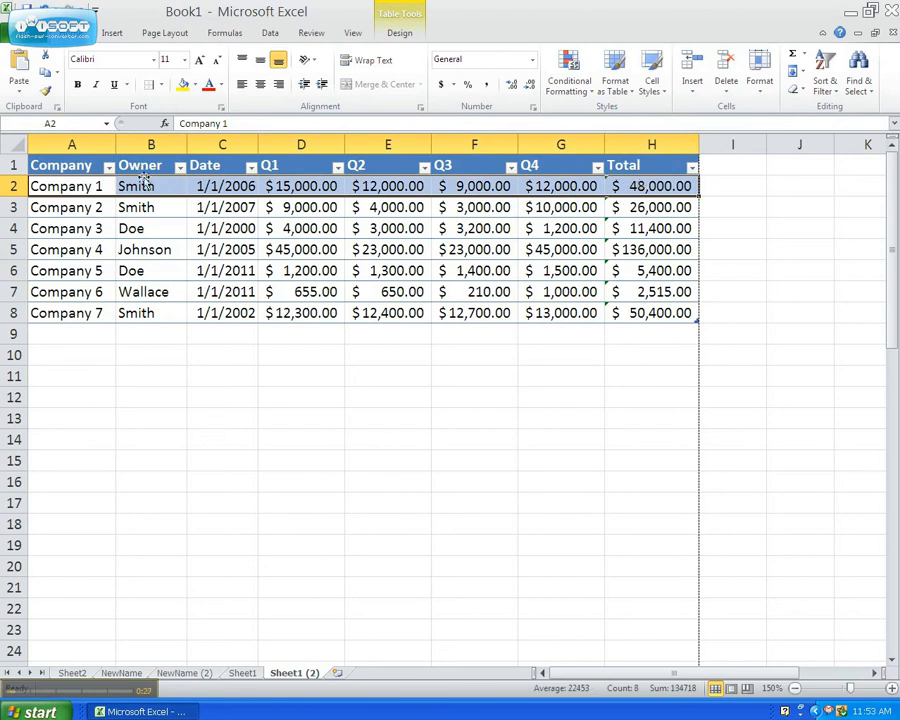
{"action": "left_click", "coordinate": [163, 227]}
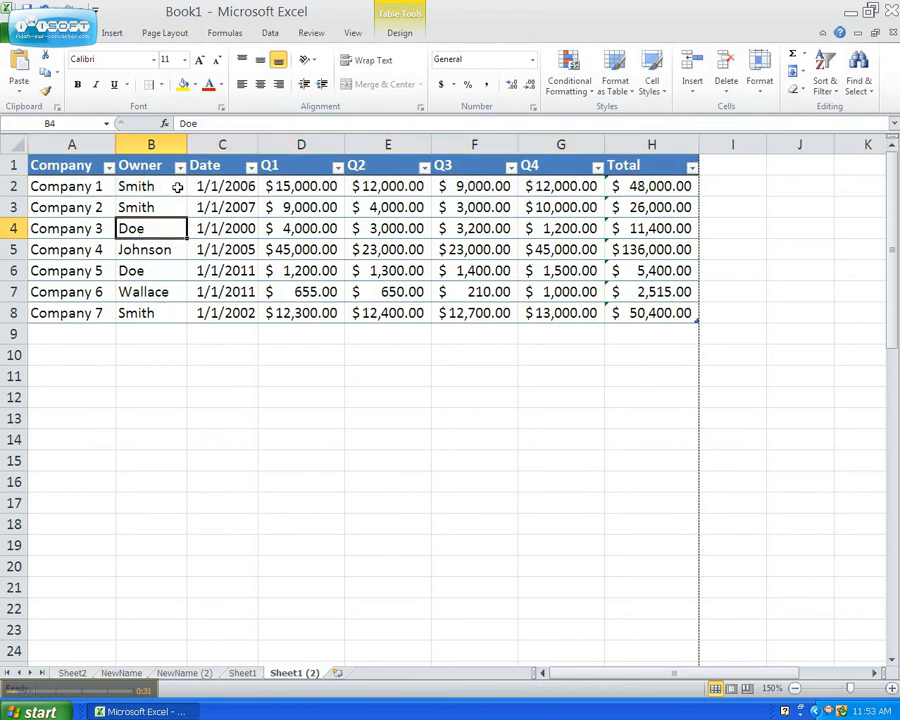
{"action": "left_click", "coordinate": [293, 186]}
{"action": "double_click", "coordinate": [298, 186]}
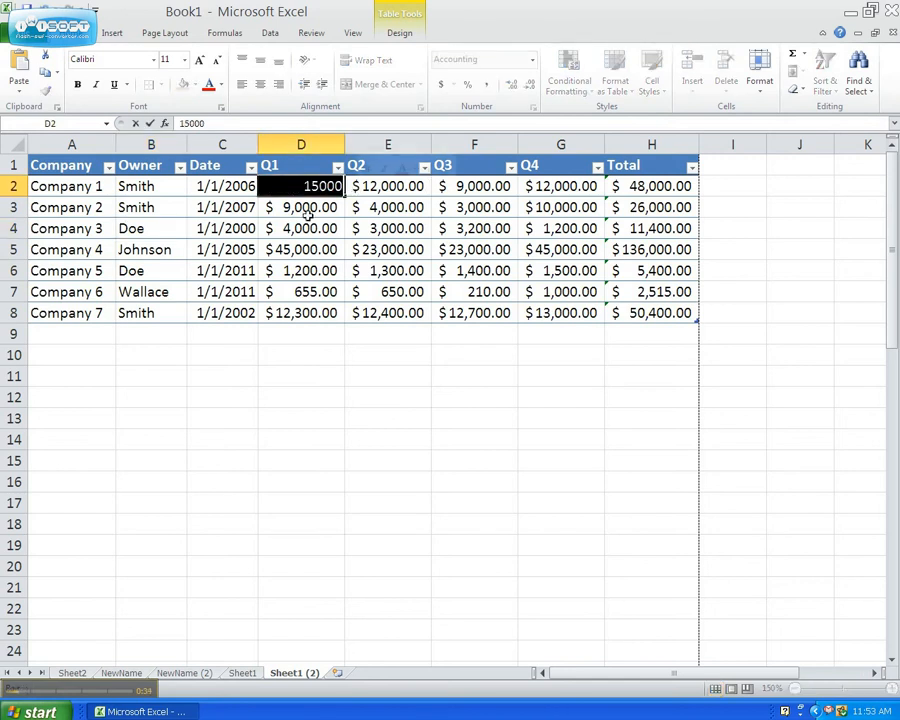
{"action": "key", "text": "Tab"}
{"action": "left_click_drag", "start_coordinate": [305, 187], "coordinate": [634, 184]}
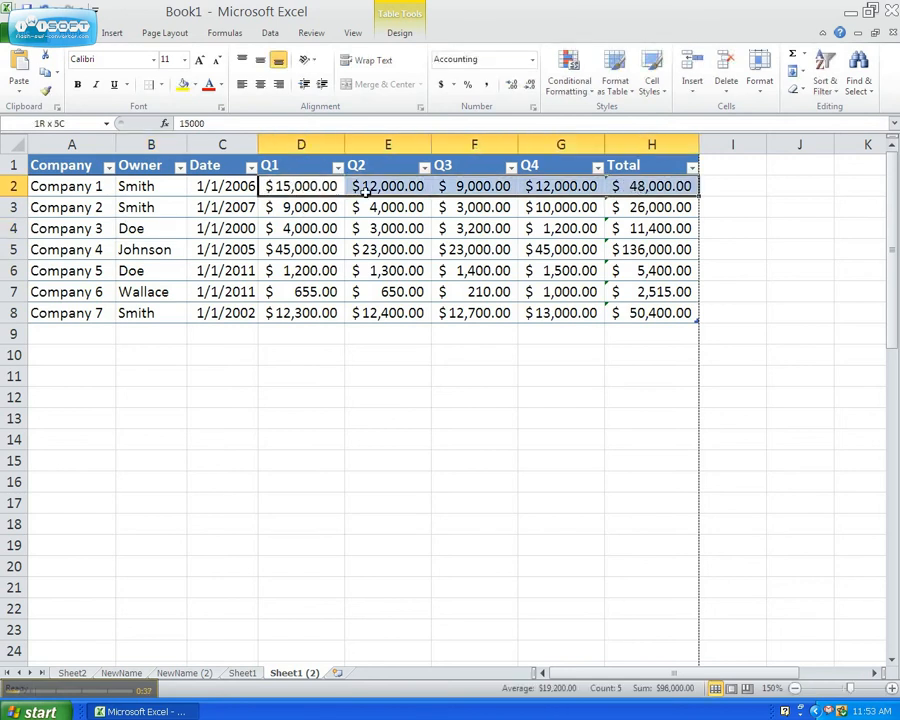
{"action": "left_click", "coordinate": [155, 189]}
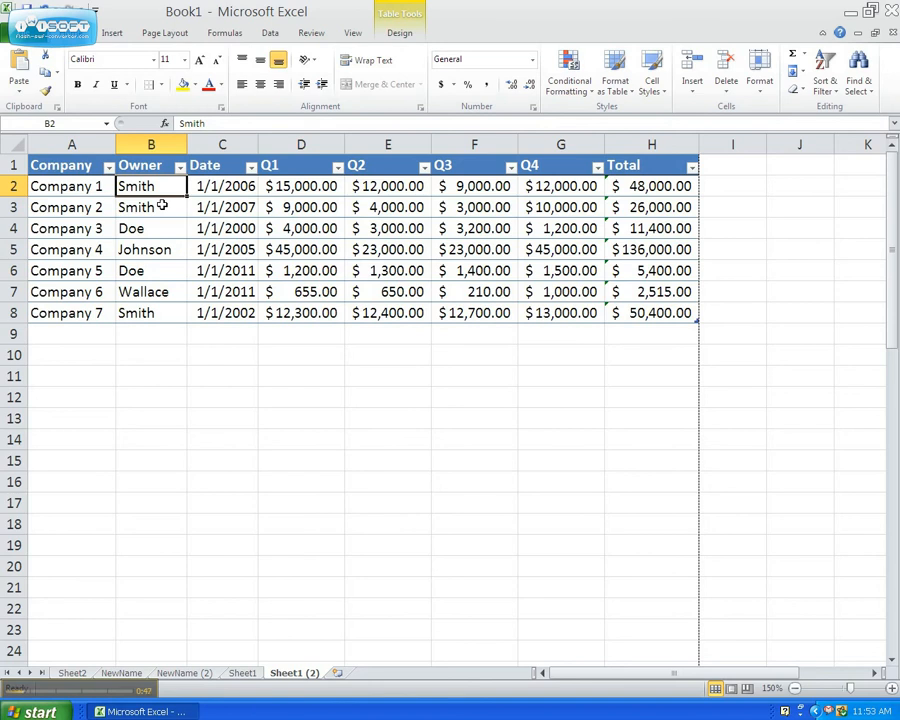
{"action": "left_click", "coordinate": [170, 210]}
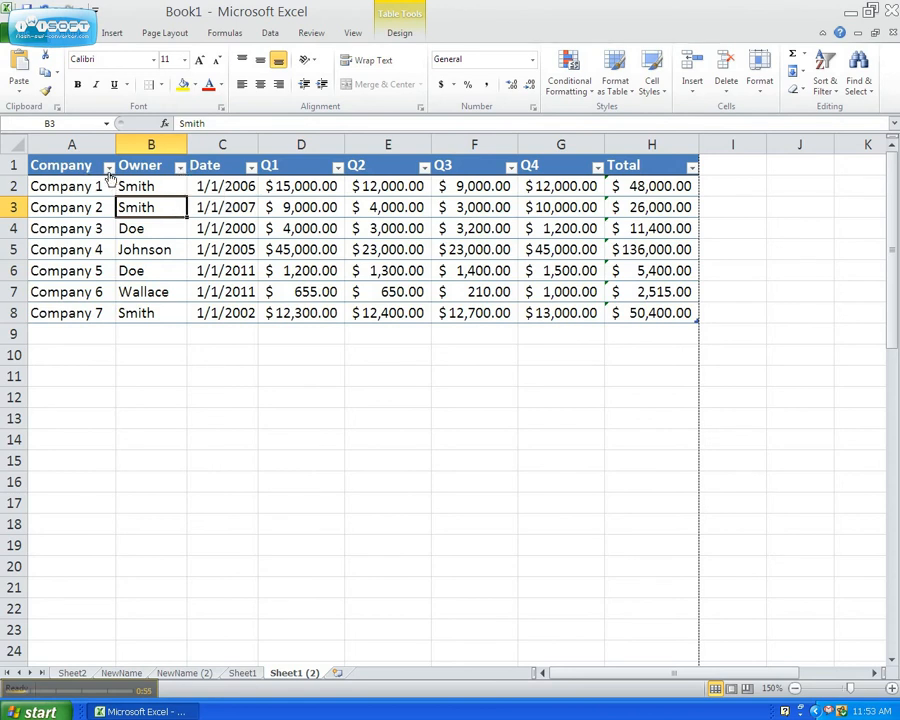
Sort the company table by Owner from A to Z.
{"action": "left_click", "coordinate": [181, 168]}
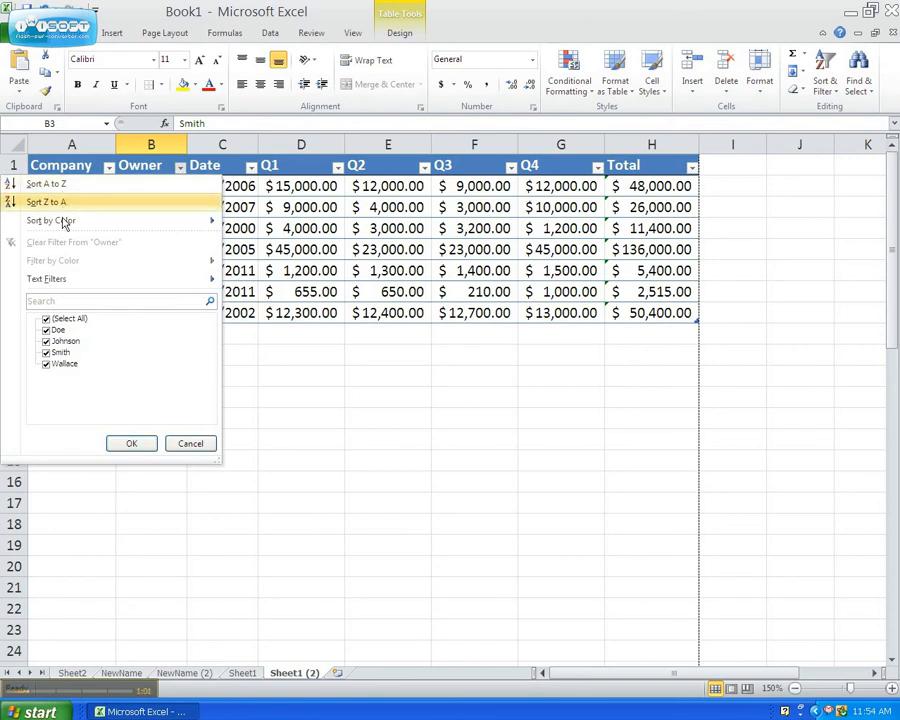
{"action": "mouse_move", "coordinate": [62, 224]}
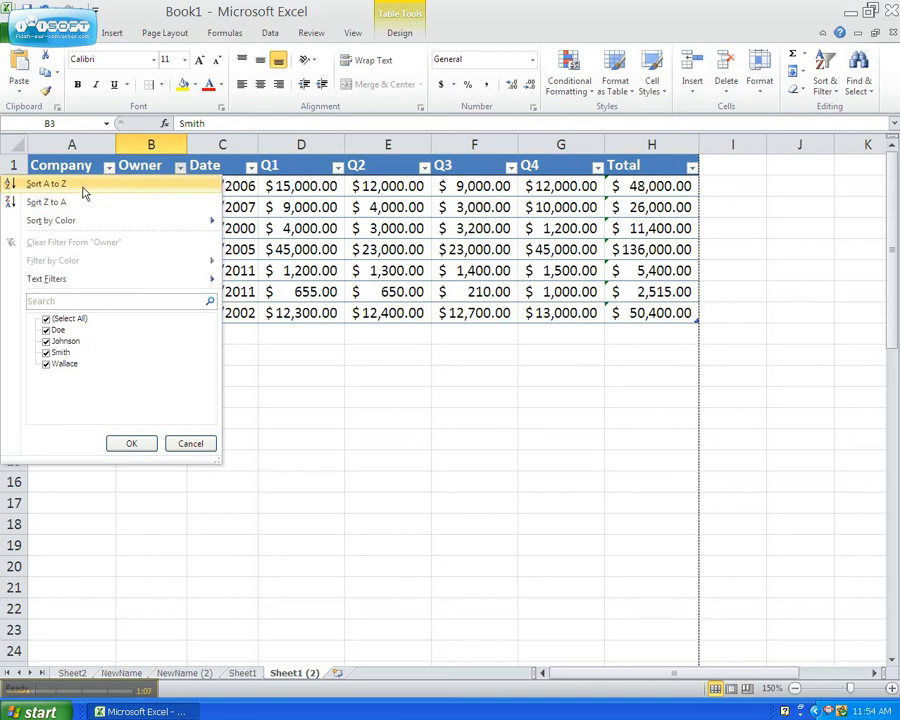
{"action": "left_click", "coordinate": [82, 185]}
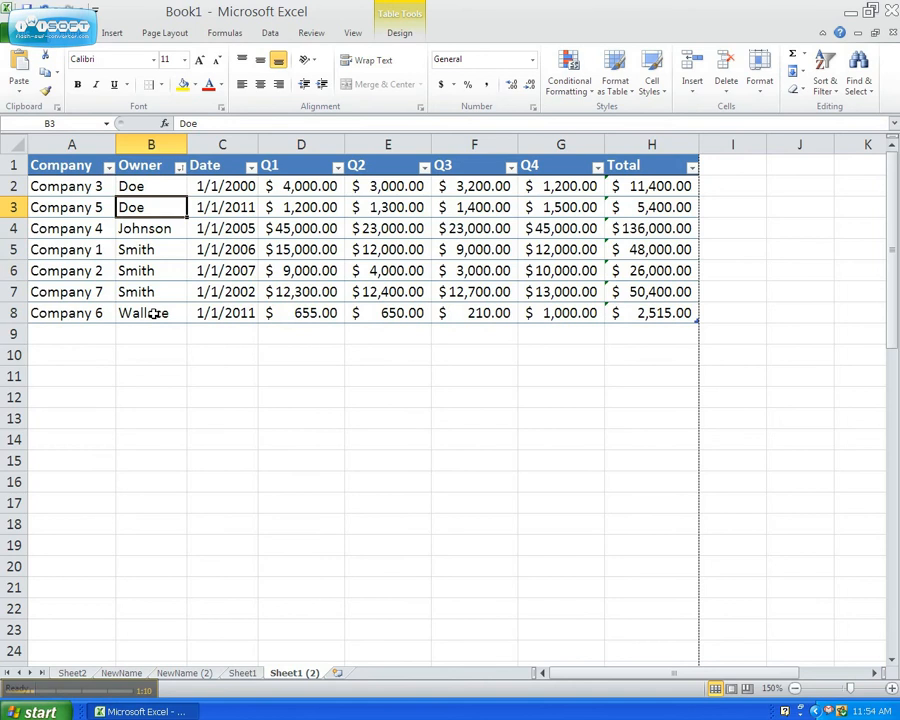
Sort the table by Date from oldest to newest and check the order of the dates row by row.
{"action": "left_click", "coordinate": [251, 167]}
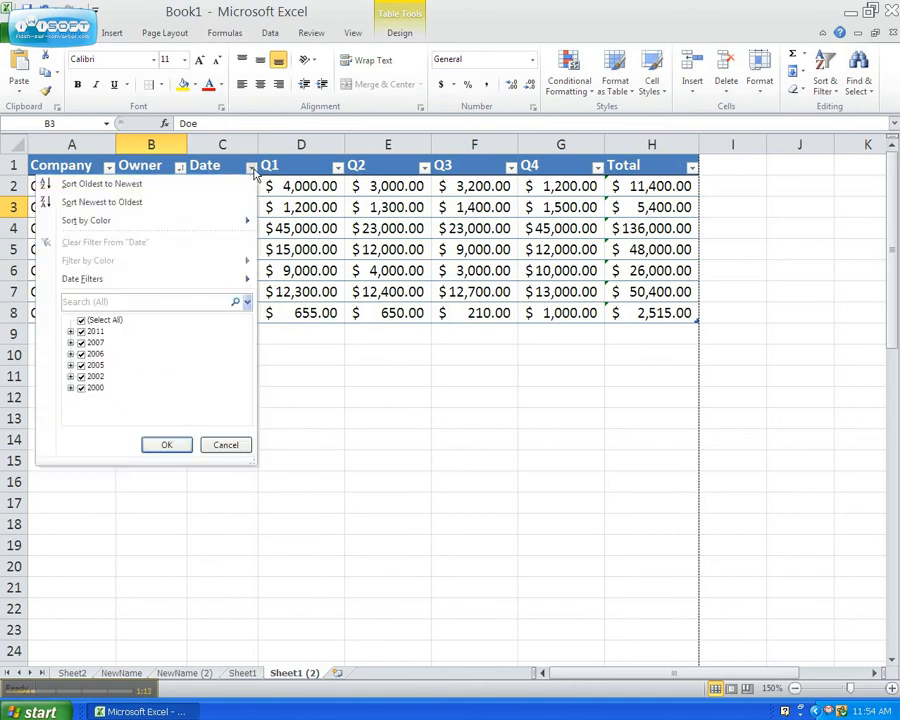
{"action": "left_click", "coordinate": [142, 186]}
{"action": "left_click", "coordinate": [228, 185]}
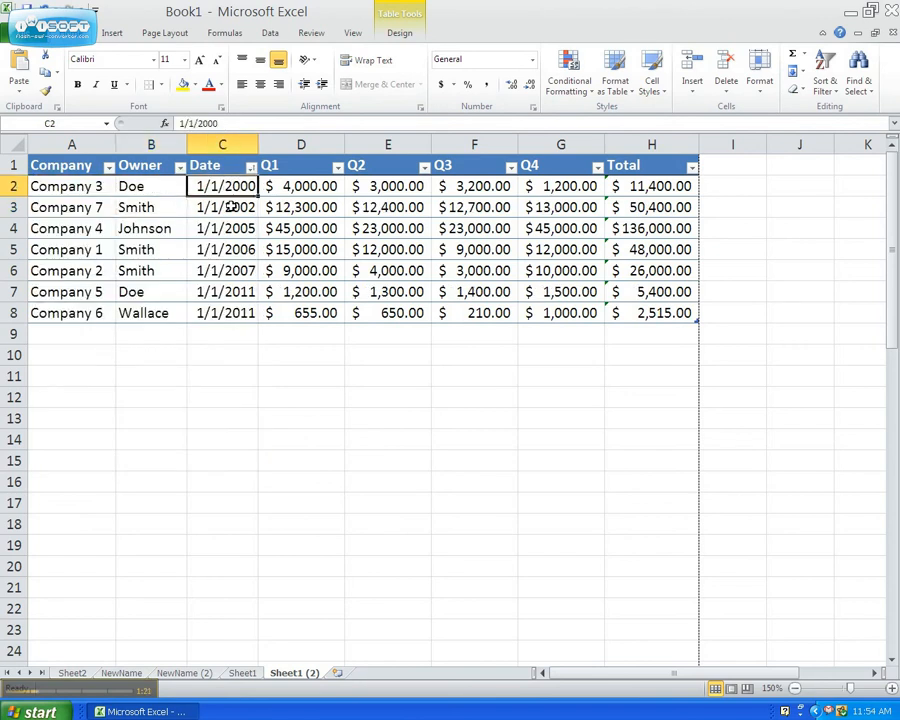
{"action": "left_click", "coordinate": [230, 207]}
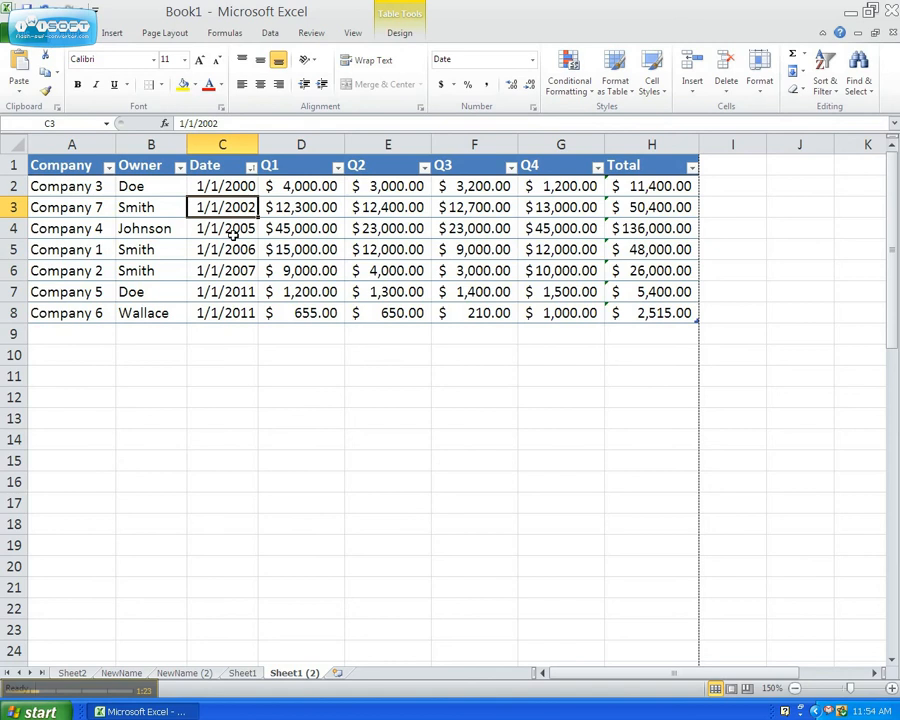
{"action": "left_click", "coordinate": [236, 228]}
{"action": "left_click", "coordinate": [237, 249]}
{"action": "left_click", "coordinate": [237, 270]}
{"action": "left_click", "coordinate": [237, 292]}
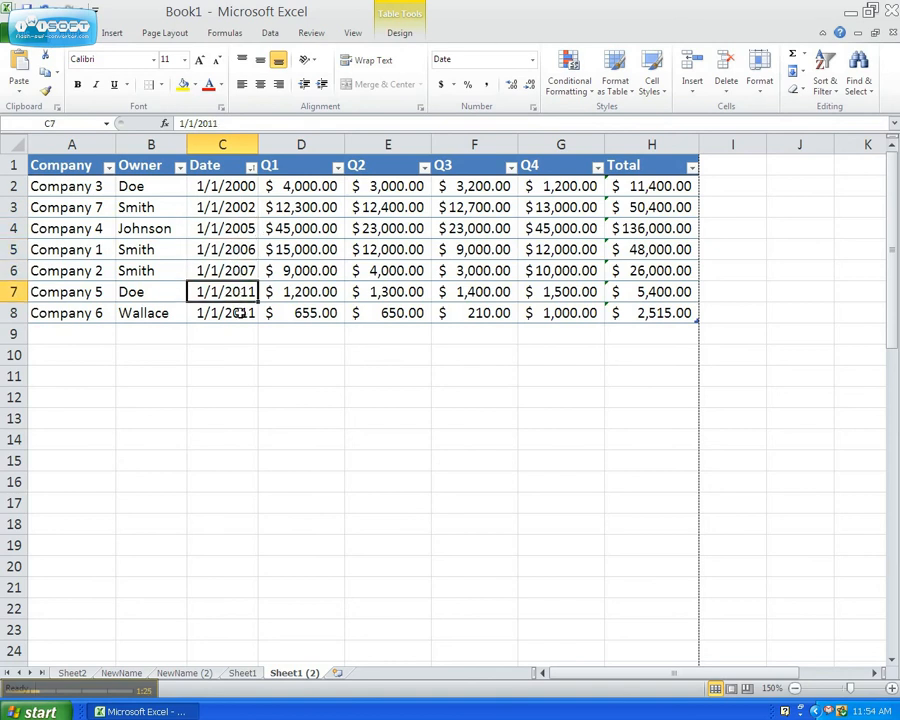
{"action": "left_click", "coordinate": [240, 313]}
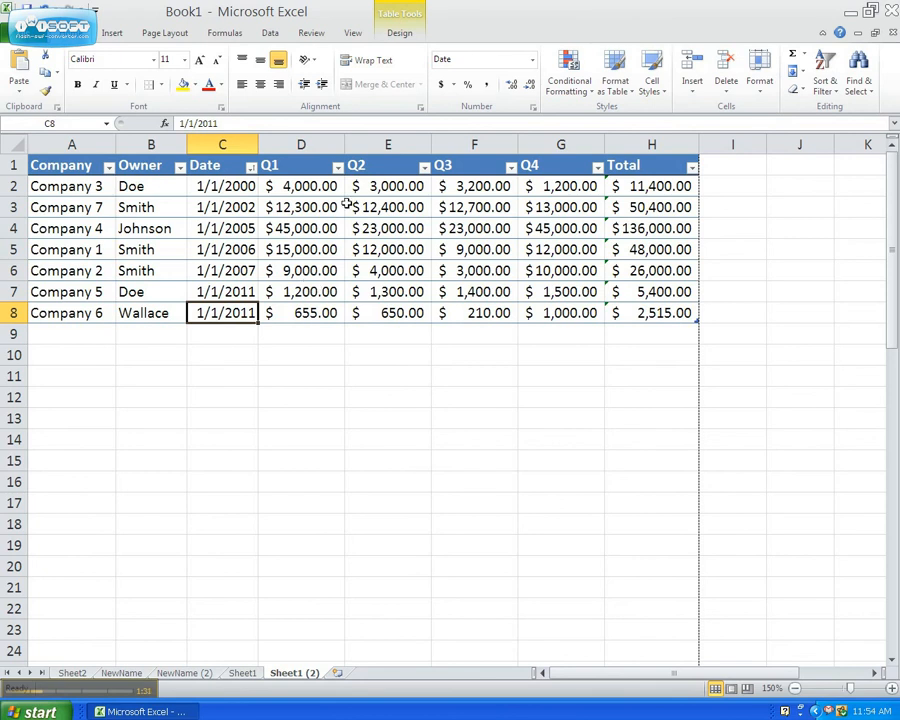
Sort the table by Q1 from largest to smallest and check the owner of the first record.
{"action": "left_click", "coordinate": [339, 169]}
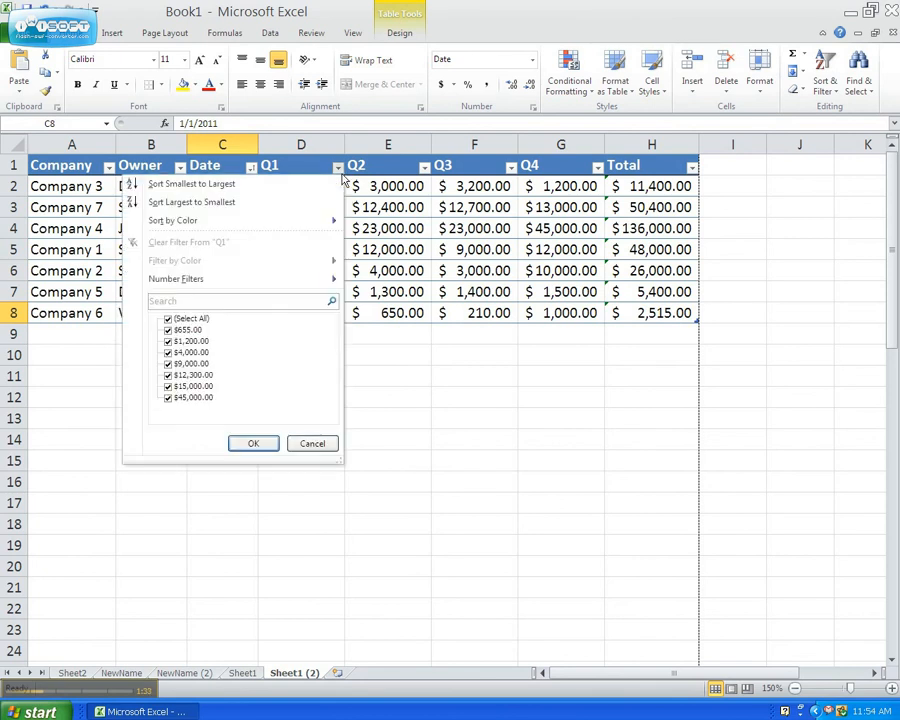
{"action": "left_click", "coordinate": [247, 203]}
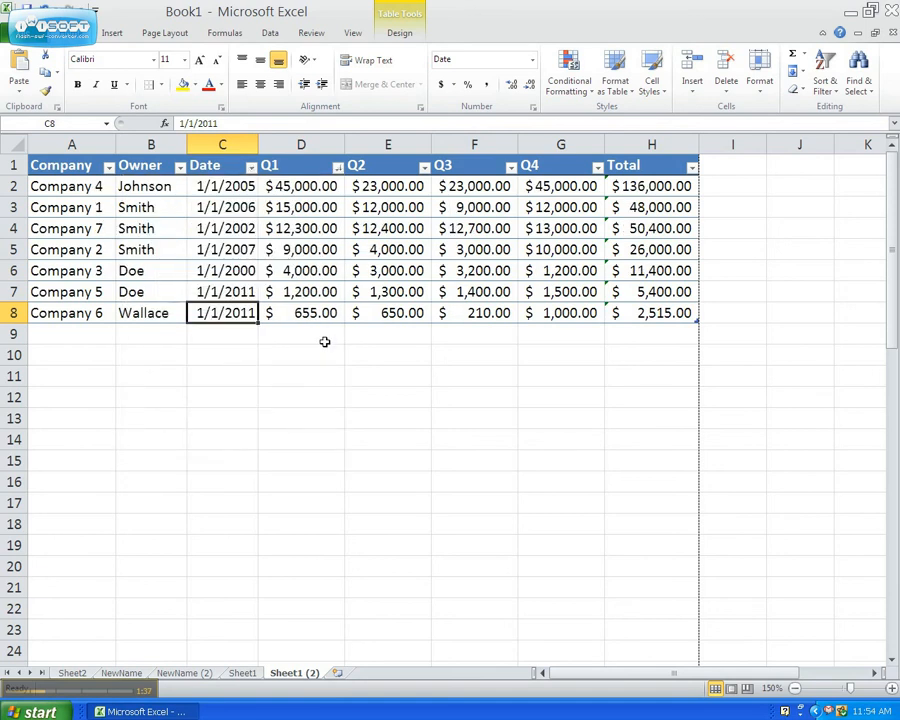
{"action": "left_click", "coordinate": [152, 185]}
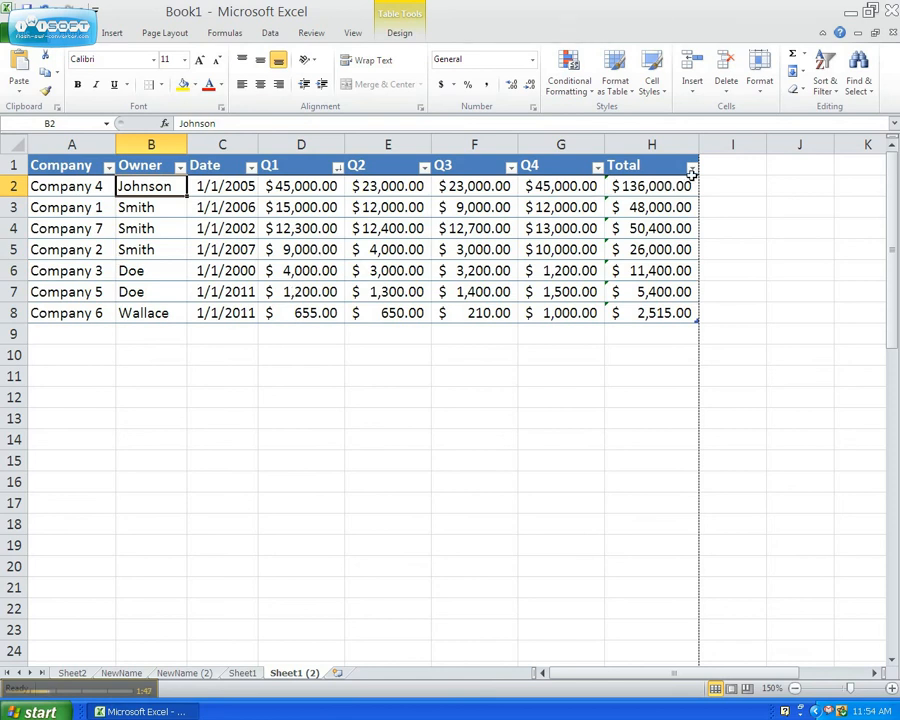
Sort the table by the Q2 amounts from smallest to largest, starting from a cell in that column.
{"action": "left_click", "coordinate": [238, 230]}
{"action": "left_click", "coordinate": [405, 224]}
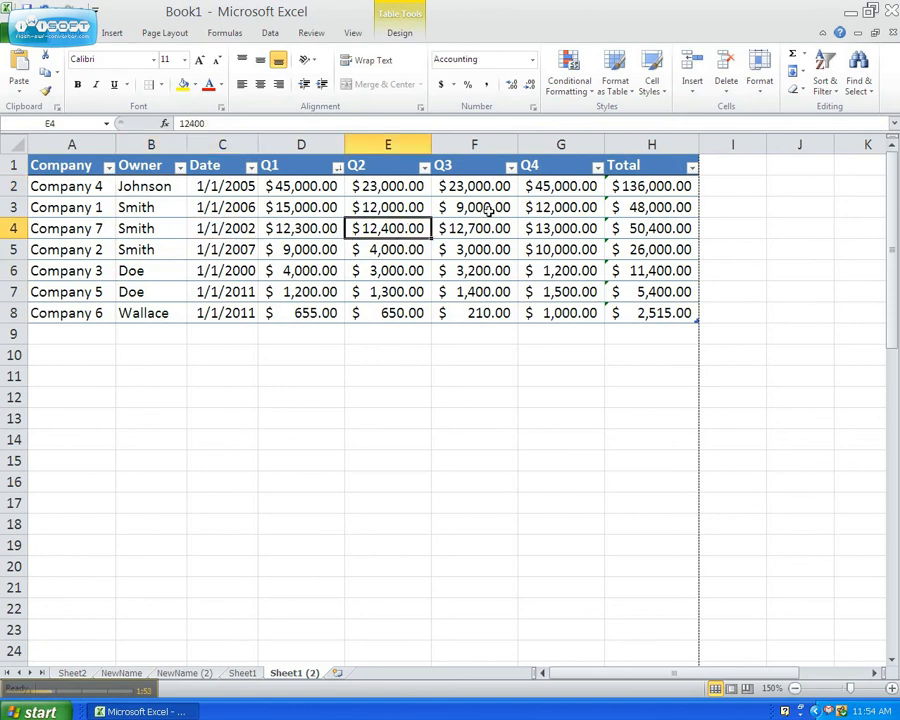
{"action": "left_click", "coordinate": [829, 92]}
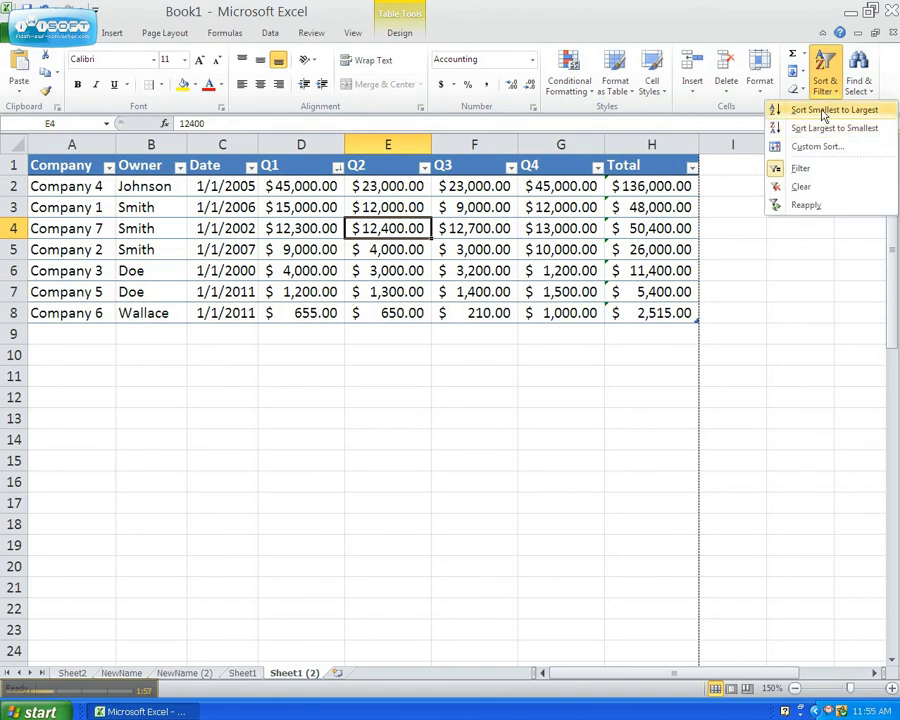
{"action": "left_click", "coordinate": [825, 112]}
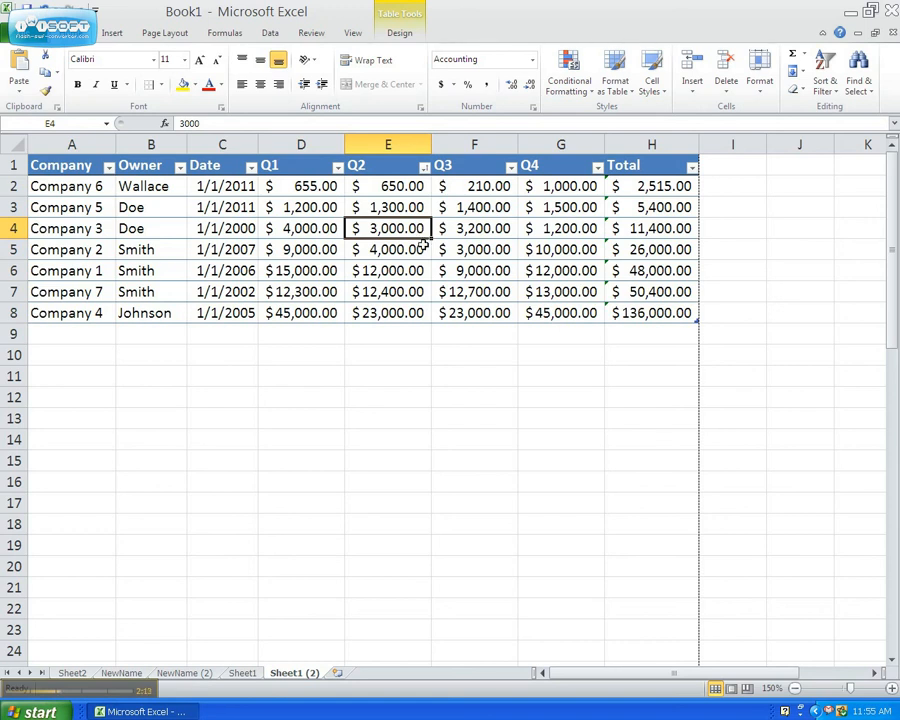
Sort the table by Company from A to Z.
{"action": "left_click", "coordinate": [108, 166]}
{"action": "left_click", "coordinate": [56, 183]}
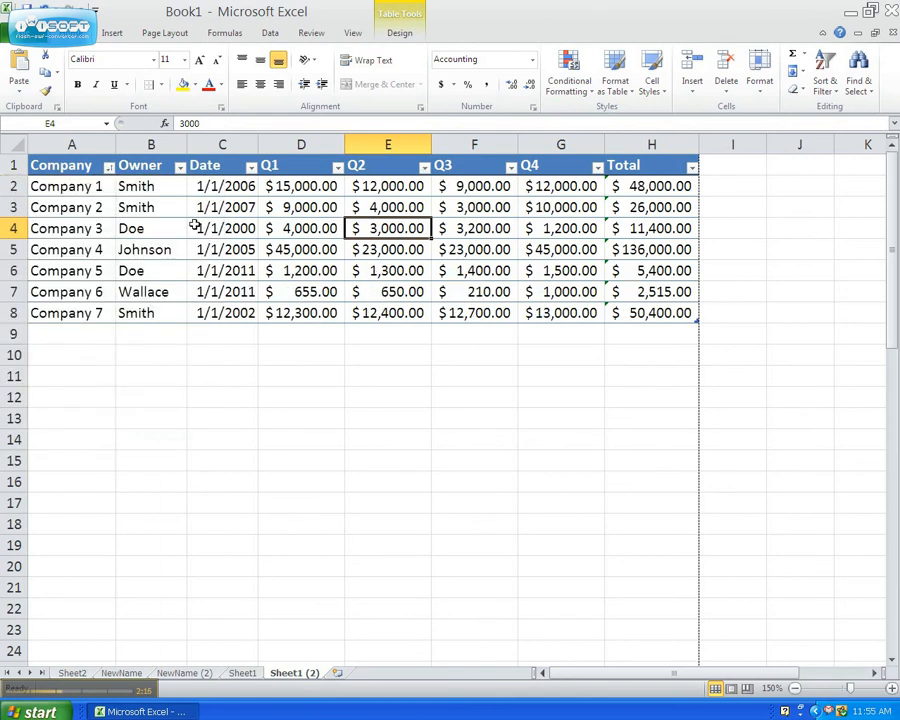
Filter the Owner column to show only the records belonging to the owner of Company 1.
{"action": "left_click", "coordinate": [172, 210]}
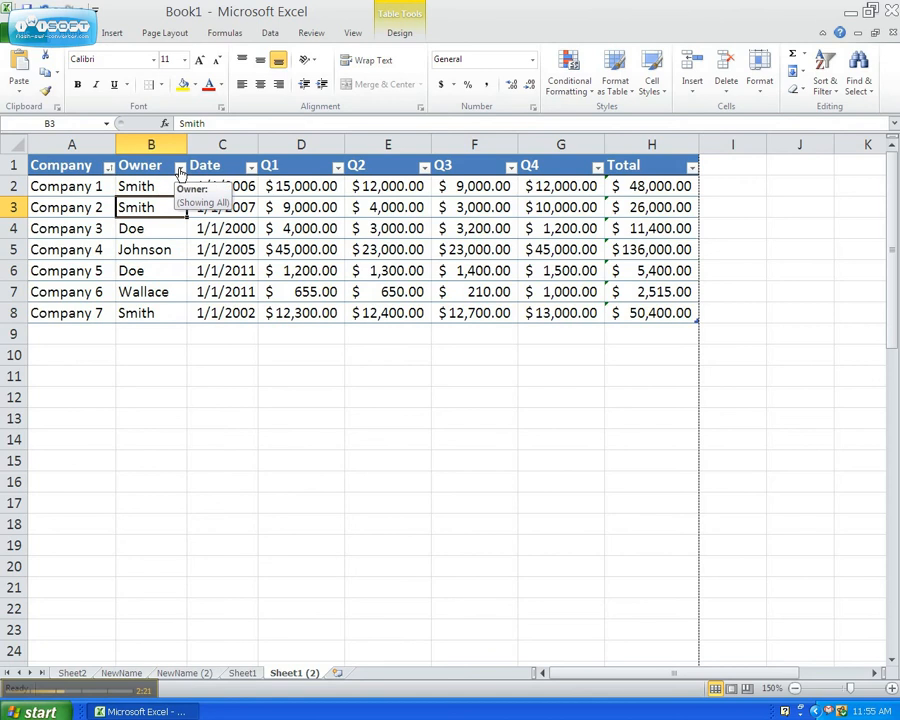
{"action": "left_click", "coordinate": [181, 168]}
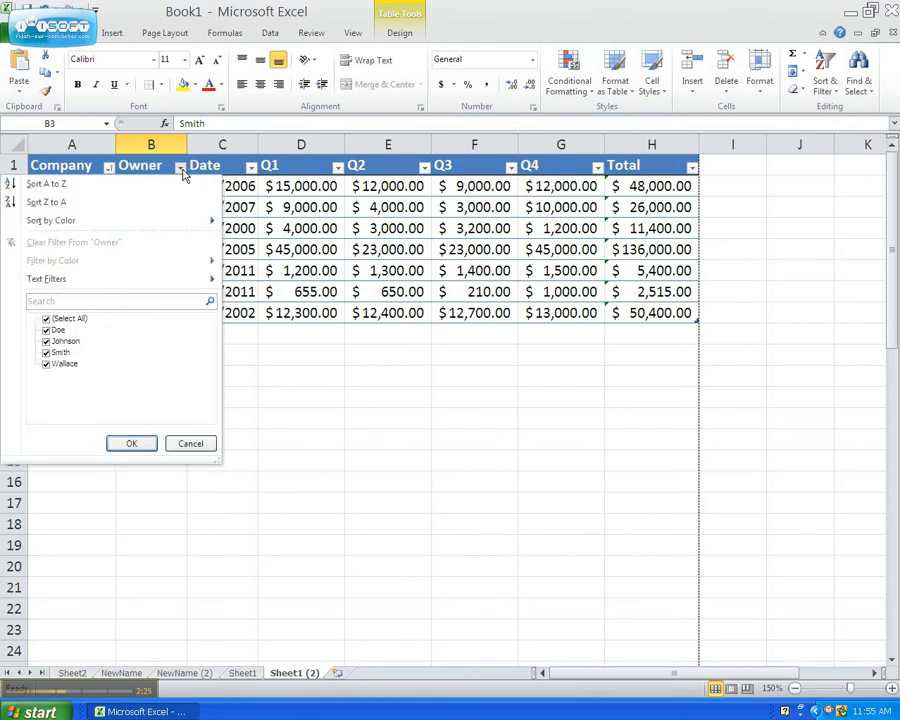
{"action": "left_click", "coordinate": [79, 320]}
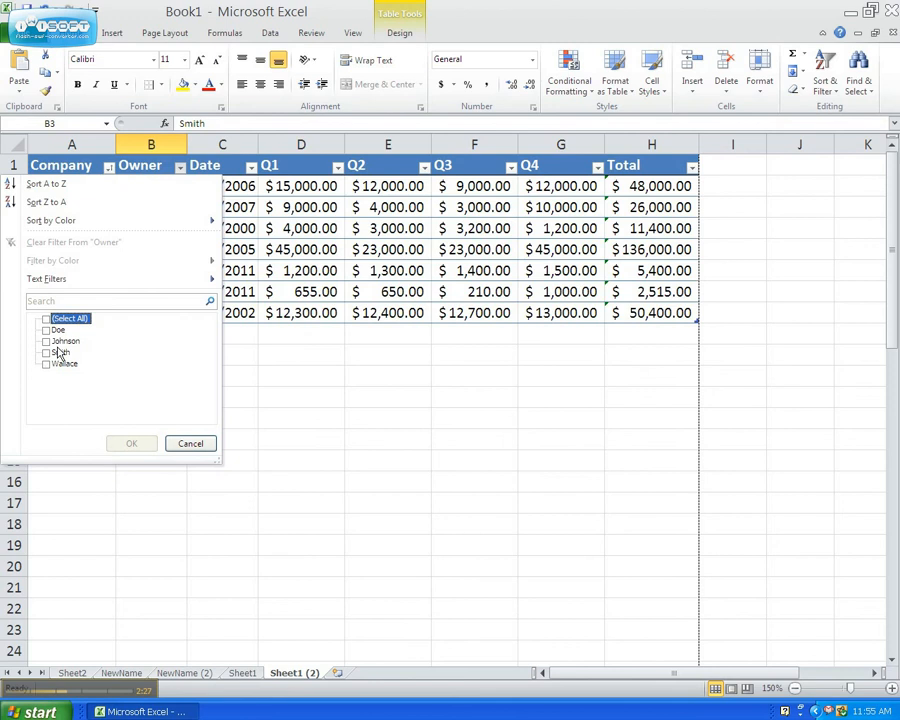
{"action": "left_click", "coordinate": [58, 353]}
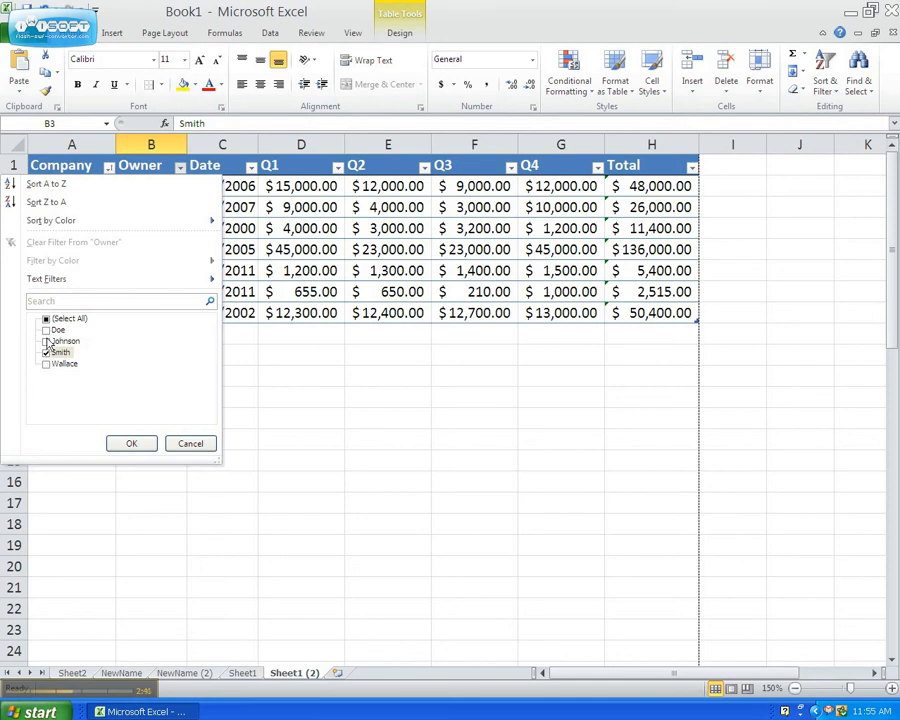
{"action": "left_click", "coordinate": [130, 445]}
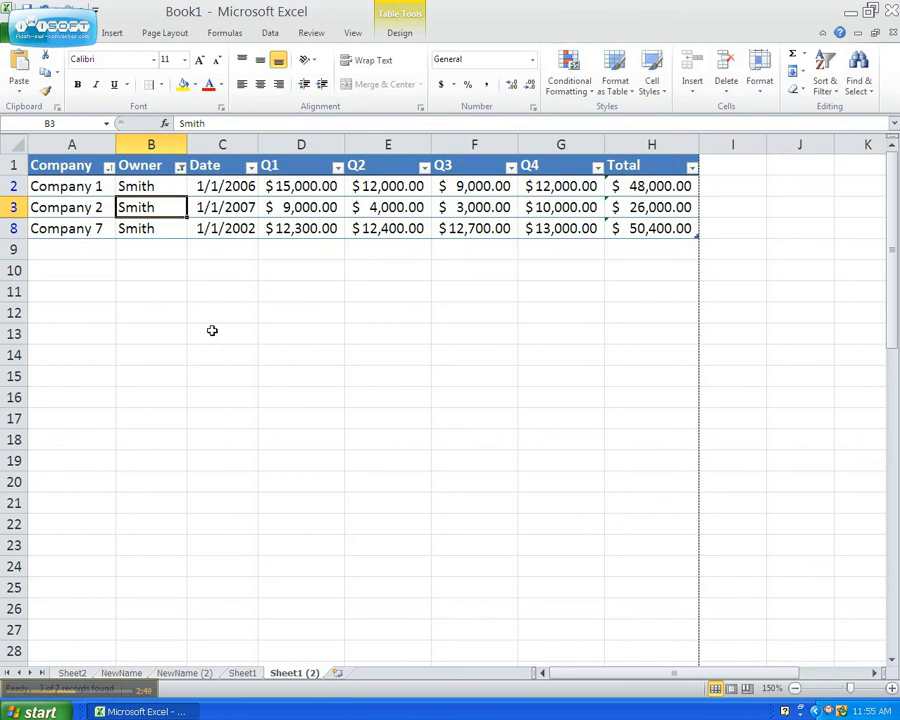
Extend the Owner filter to also include the owner of Company 4.
{"action": "left_click", "coordinate": [181, 168]}
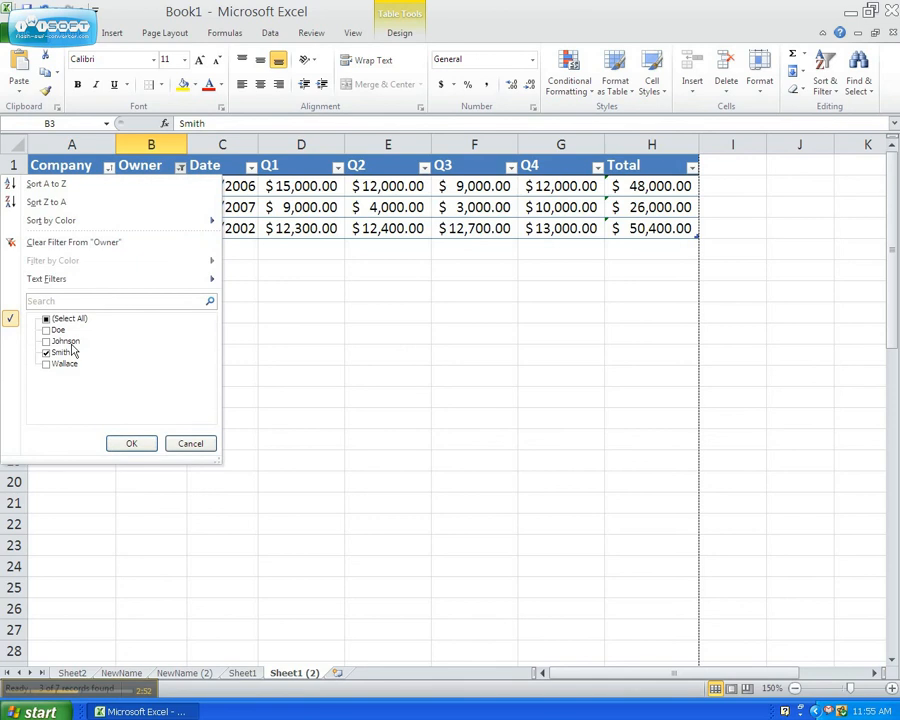
{"action": "key", "text": "space"}
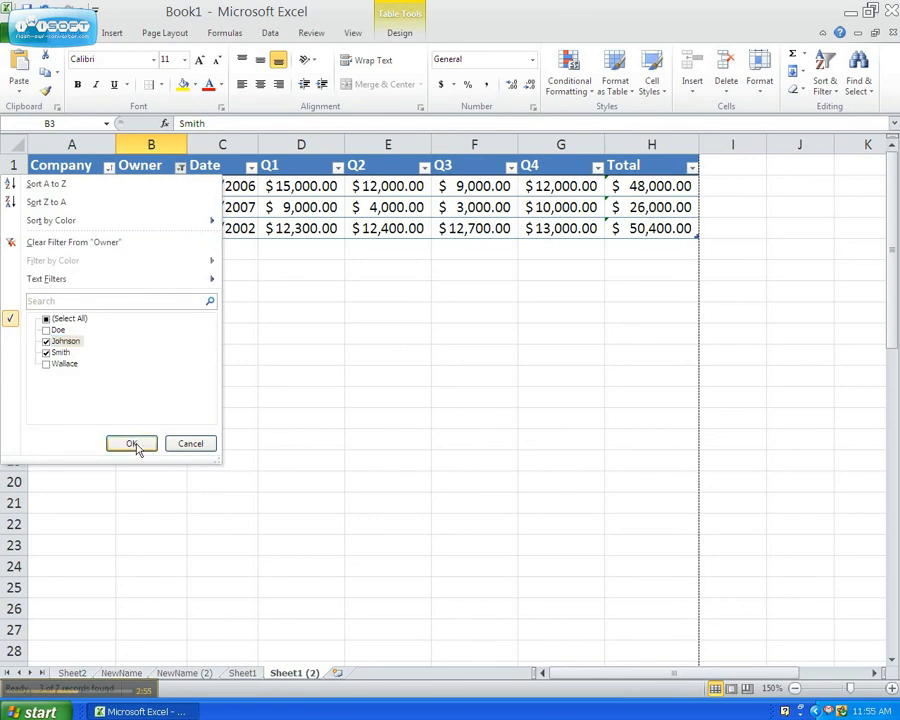
{"action": "left_click", "coordinate": [134, 443]}
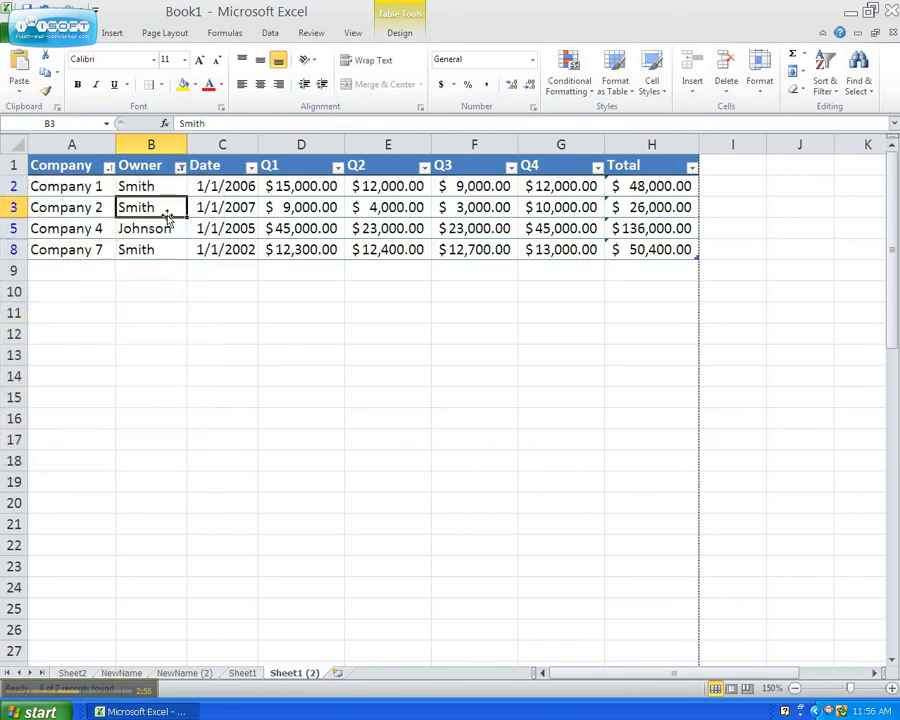
Clear the filter from the Owner column.
{"action": "left_click", "coordinate": [180, 170]}
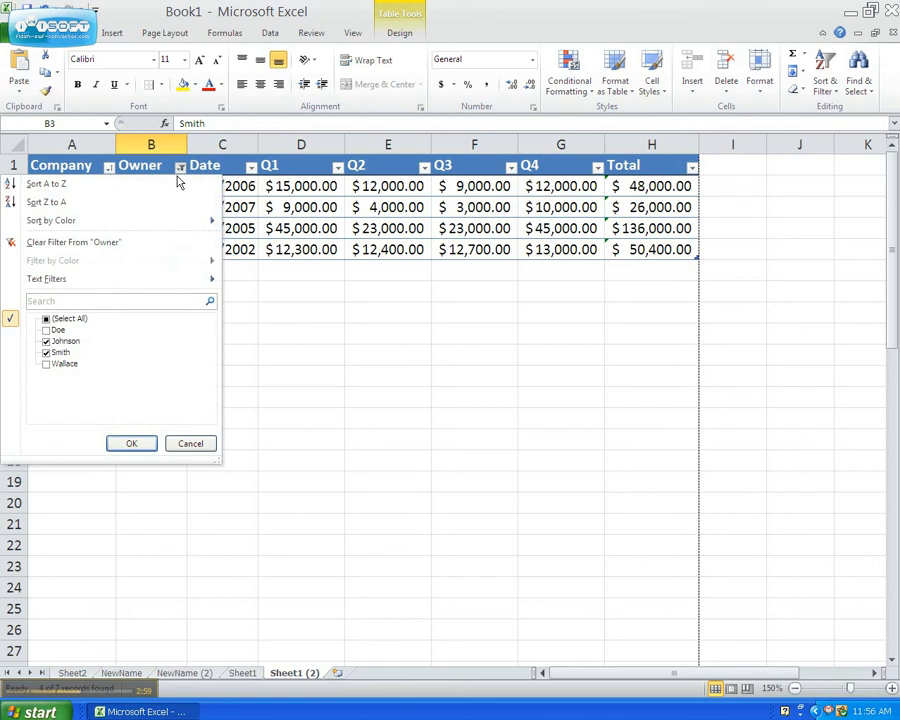
{"action": "left_click", "coordinate": [70, 318]}
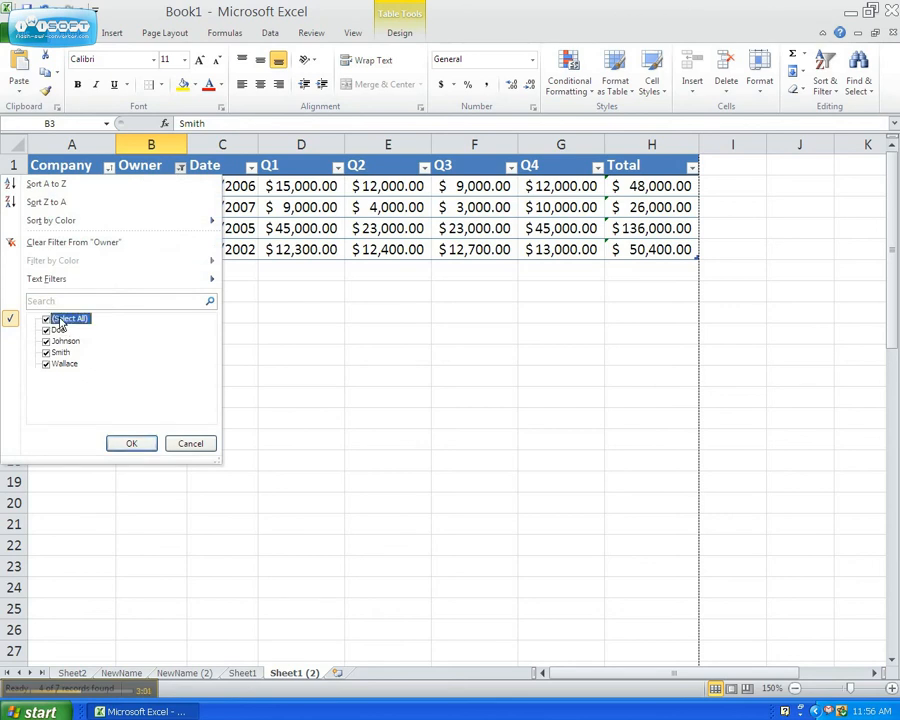
{"action": "left_click", "coordinate": [101, 244]}
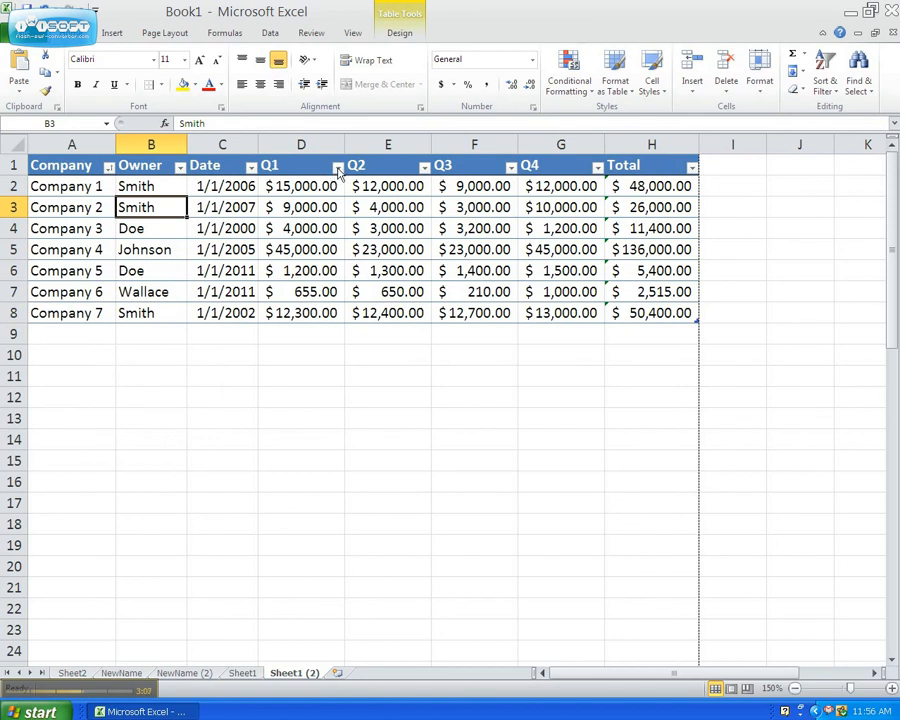
Filter the Q1 column to amounts greater than 10000, check the remaining records, and clear the Q1 filter.
{"action": "left_click", "coordinate": [338, 167]}
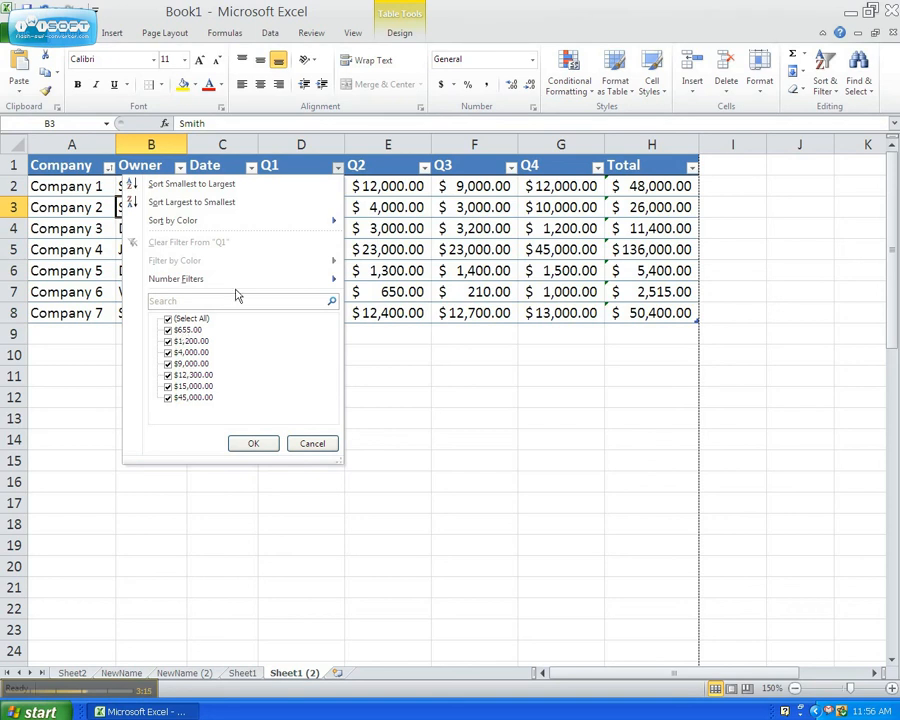
{"action": "mouse_move", "coordinate": [241, 281]}
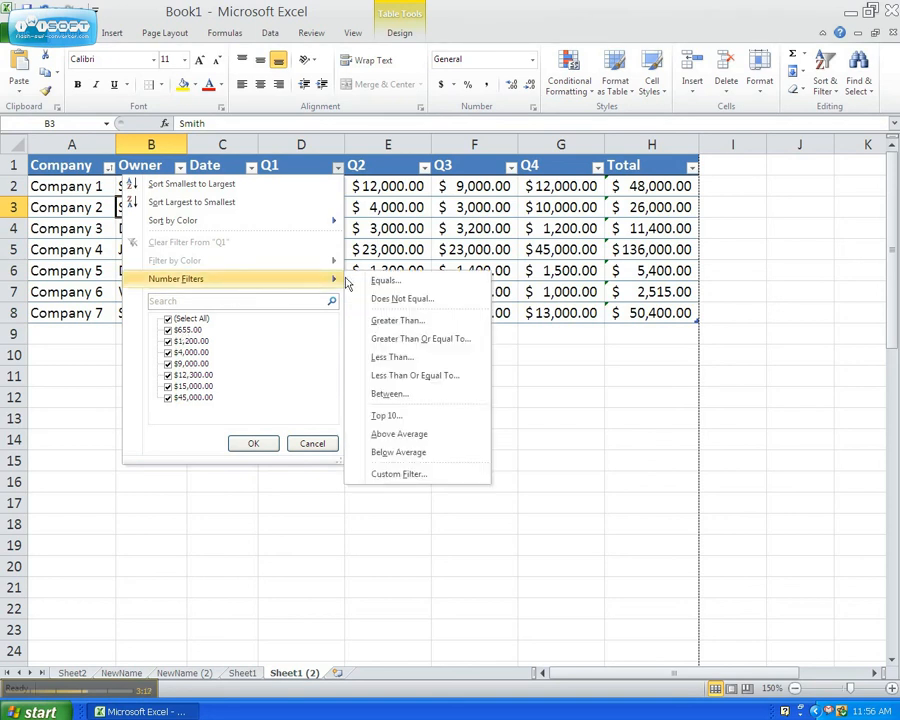
{"action": "left_click", "coordinate": [409, 329]}
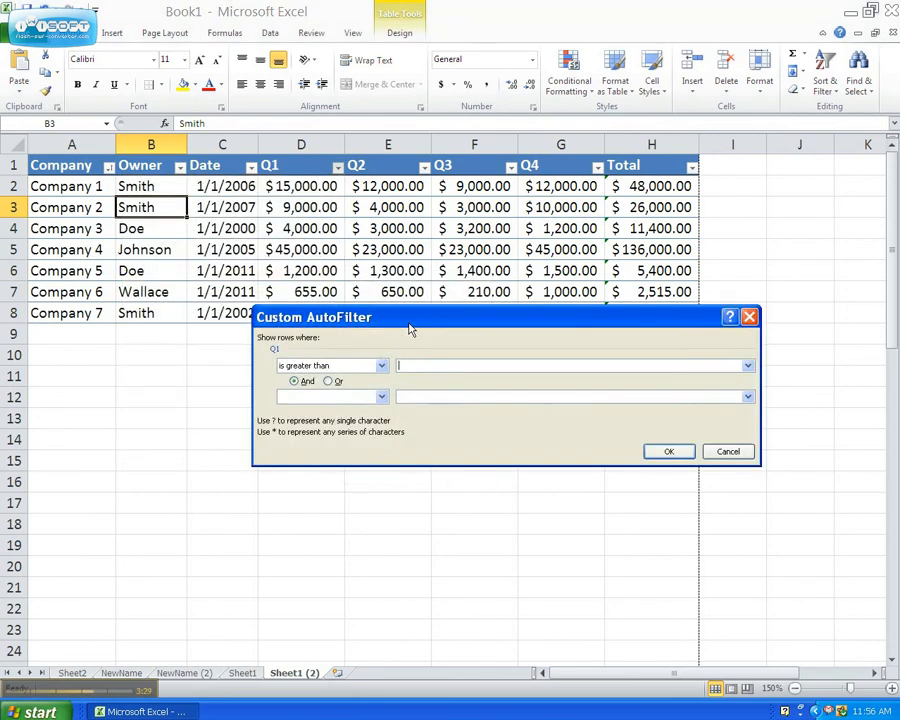
{"action": "type", "text": "10000"}
{"action": "left_click", "coordinate": [669, 453]}
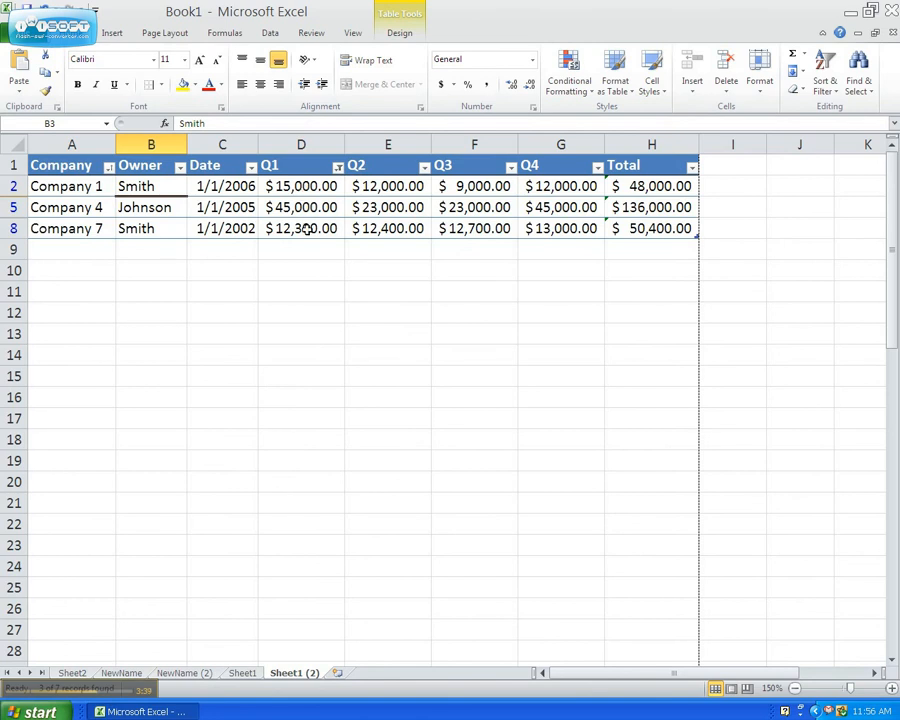
{"action": "left_click", "coordinate": [339, 168]}
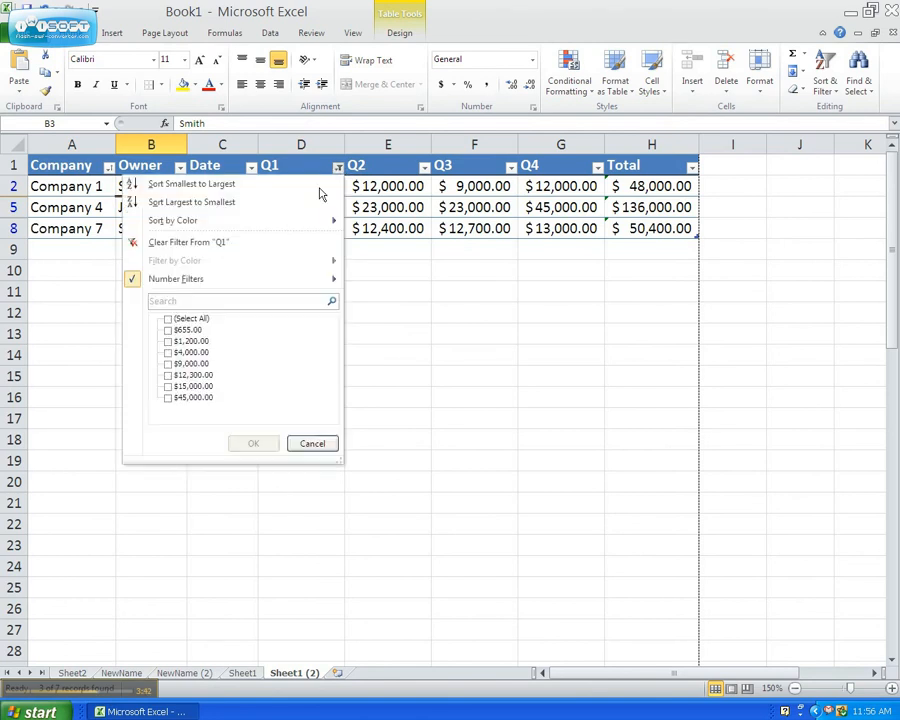
{"action": "left_click", "coordinate": [214, 247]}
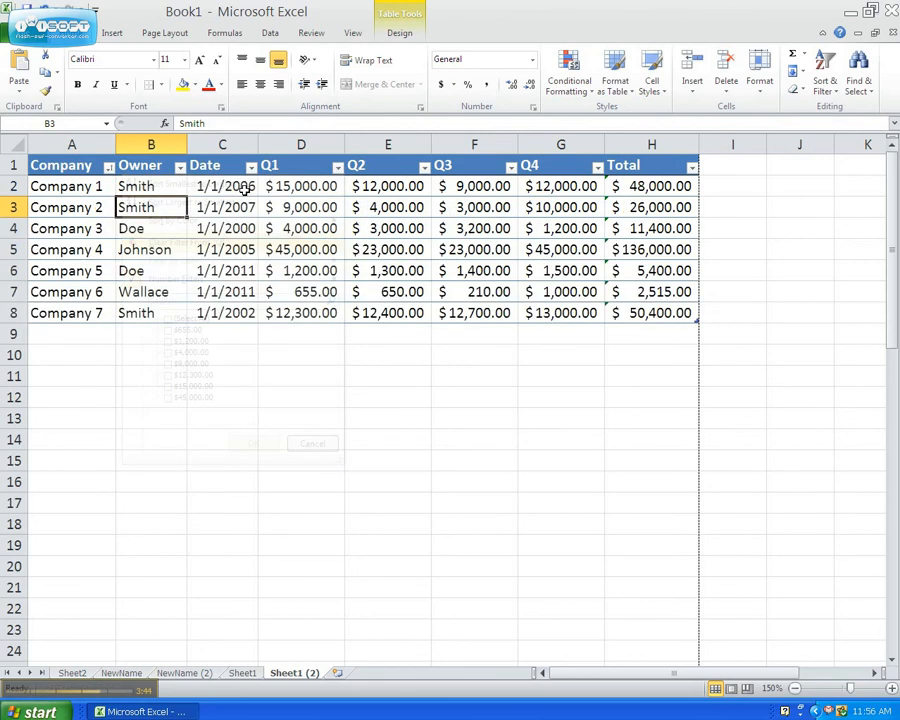